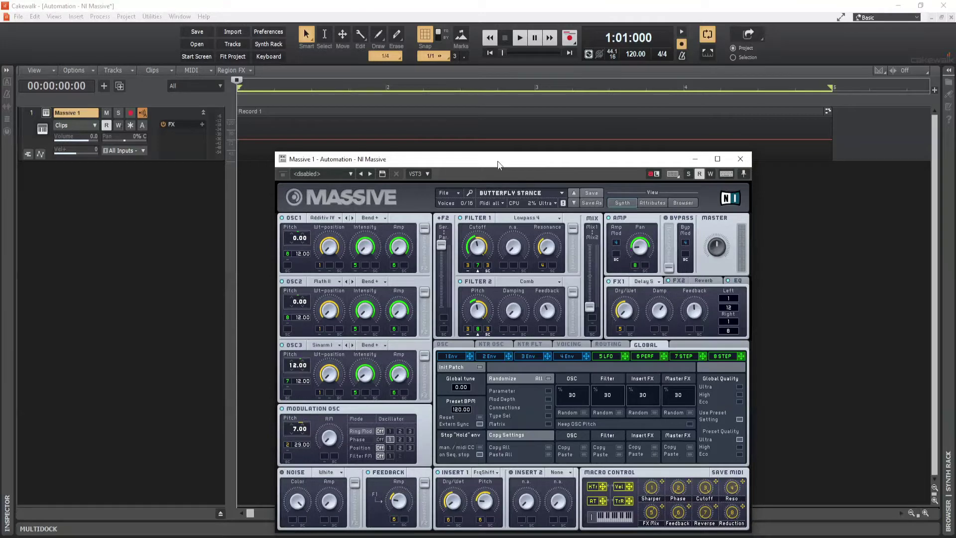
- Audition the patch with a short playback and nudge the Massive window up and left
{"action": "key", "text": "space"}
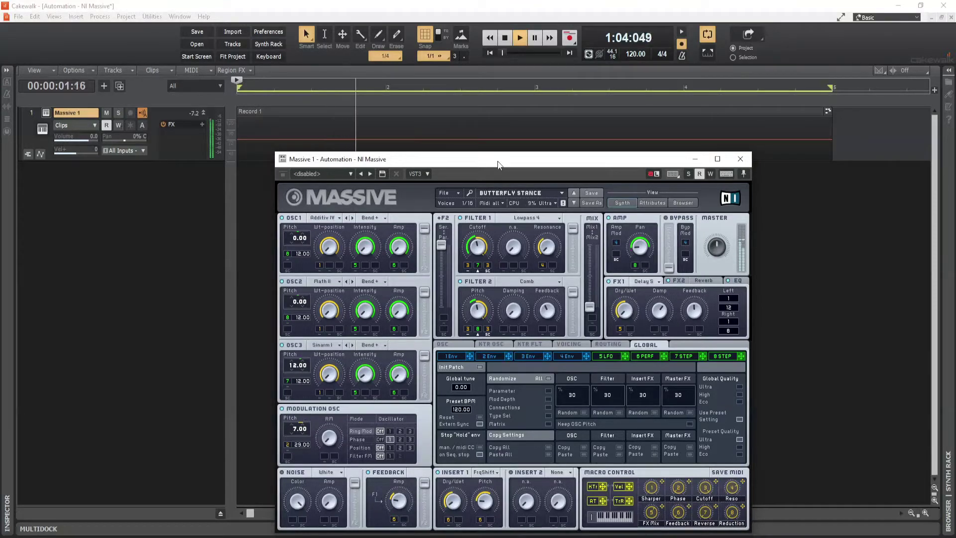
{"action": "key", "text": "space"}
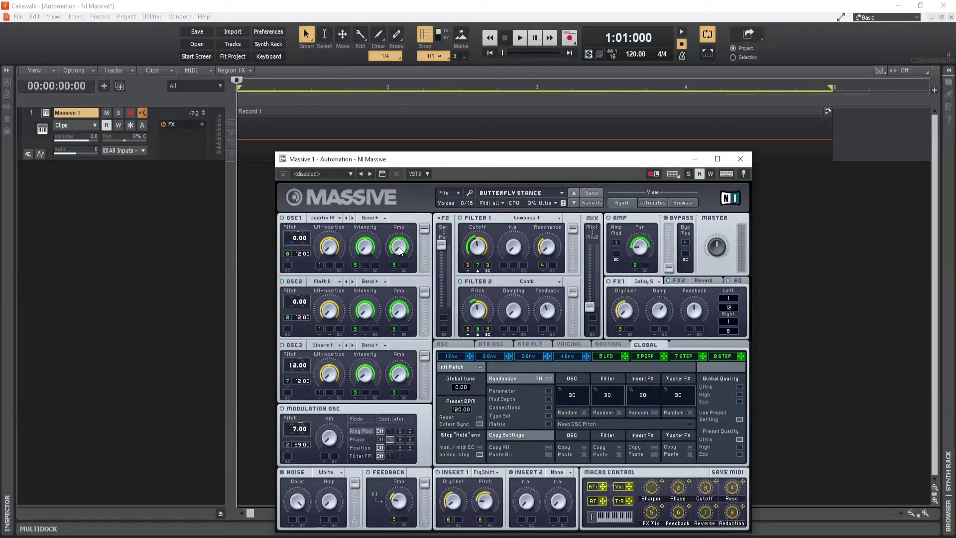
{"action": "left_click_drag", "start_coordinate": [423, 159], "coordinate": [417, 134]}
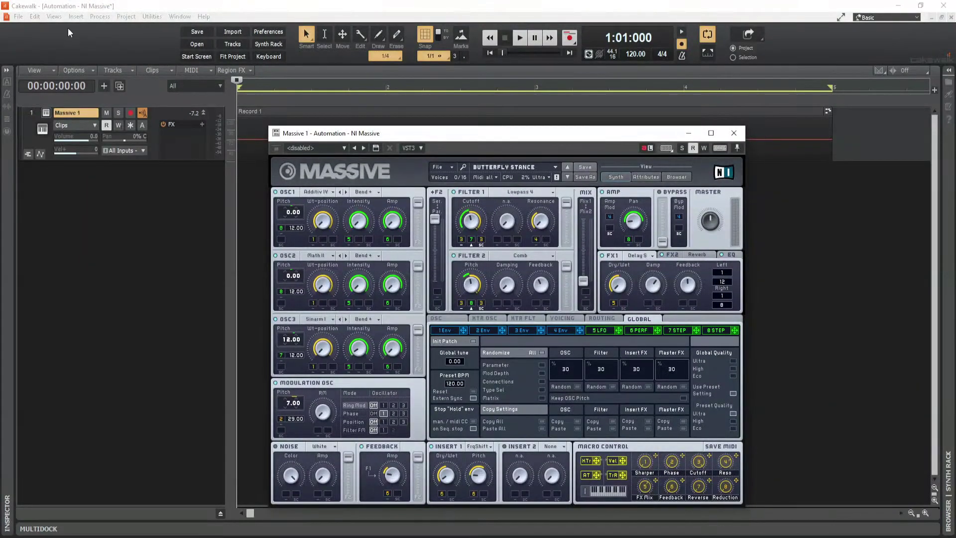
- Show the Synth Rack, undock it into a floating window and move it left
{"action": "left_click", "coordinate": [54, 17]}
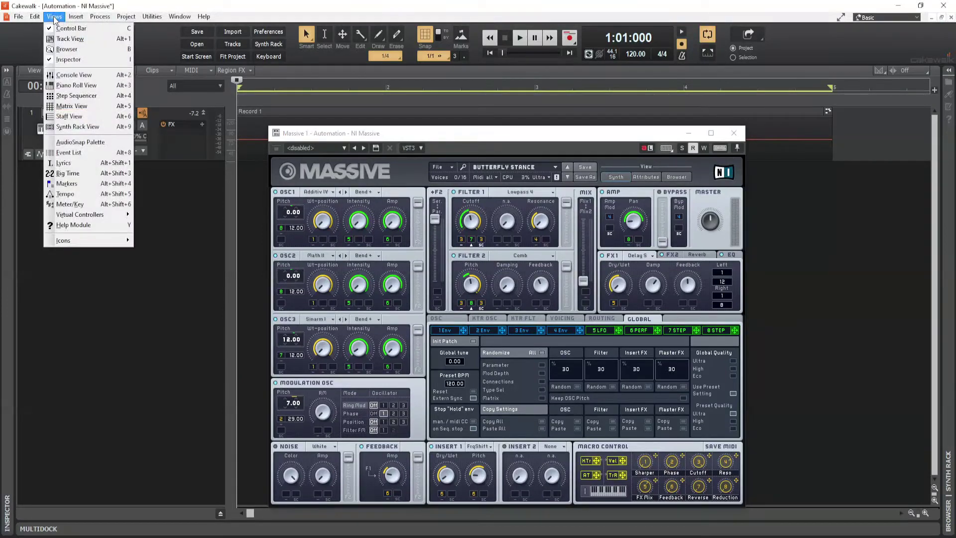
{"action": "left_click", "coordinate": [74, 126]}
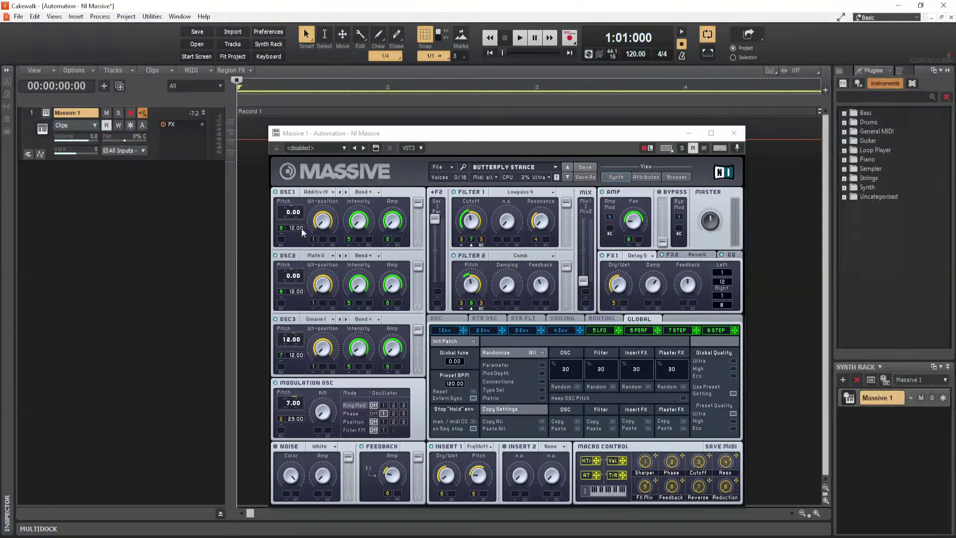
{"action": "left_click", "coordinate": [933, 367]}
{"action": "left_click_drag", "start_coordinate": [399, 254], "coordinate": [342, 255]}
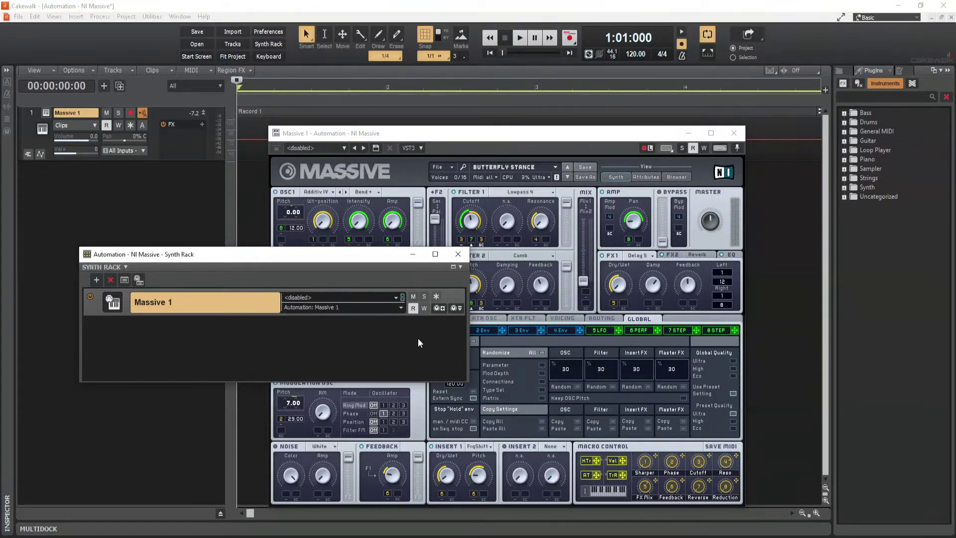
- Collapse the browser dock and arrange the Massive and Synth Rack windows side by side
{"action": "key", "text": "alt+8"}
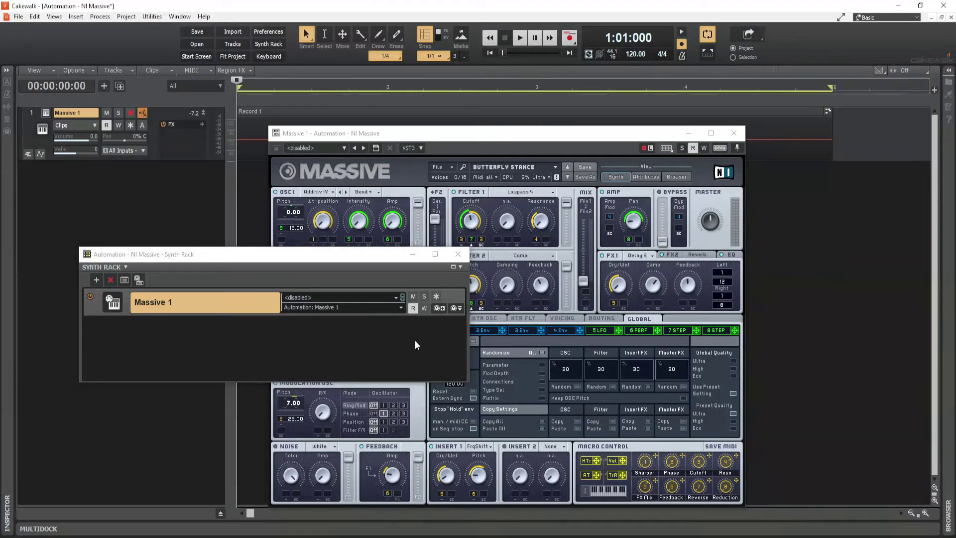
{"action": "left_click", "coordinate": [438, 308]}
{"action": "left_click_drag", "start_coordinate": [439, 140], "coordinate": [617, 131]}
{"action": "left_click_drag", "start_coordinate": [263, 260], "coordinate": [222, 258]}
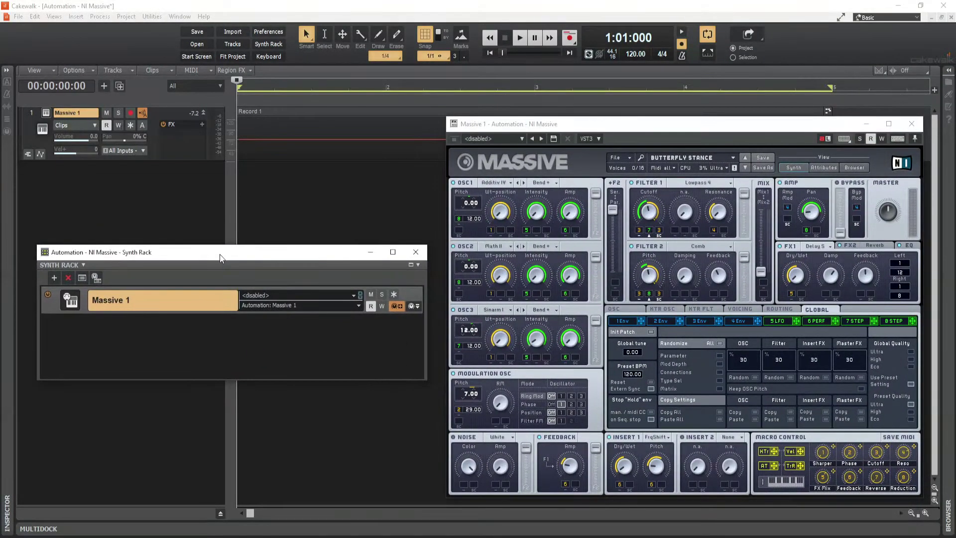
- Show Assigned Controls and assign the touched OSC1, OSC2 and OSC3 Amp knobs
{"action": "left_click", "coordinate": [417, 305]}
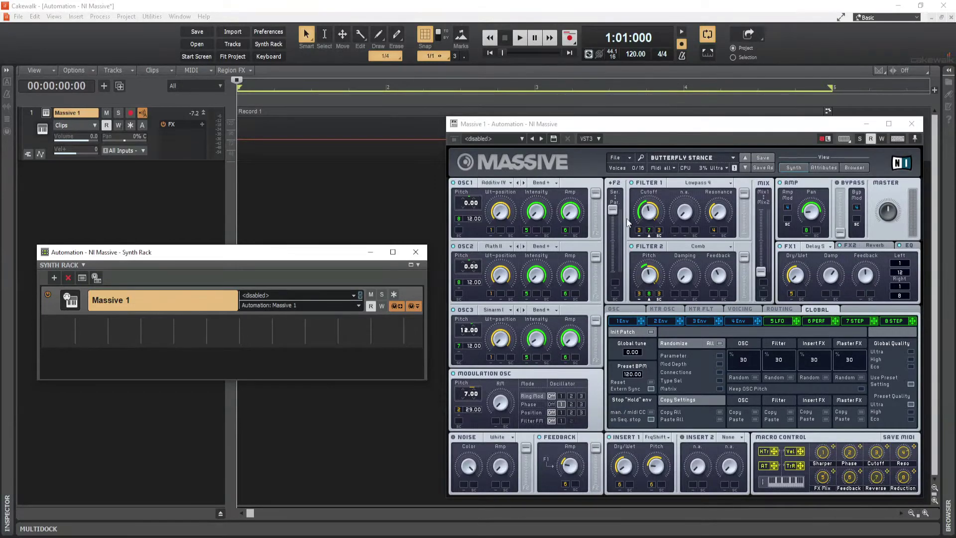
{"action": "left_click", "coordinate": [572, 213]}
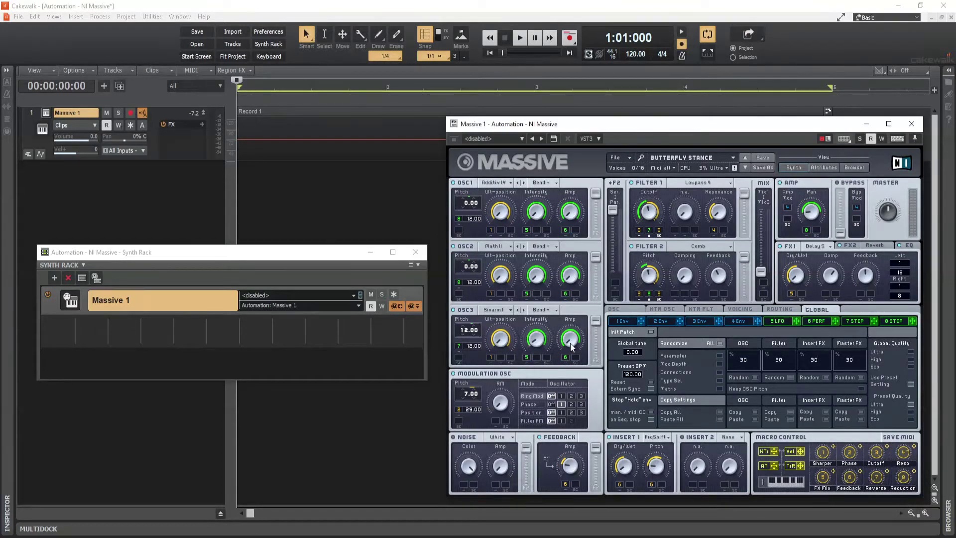
{"action": "left_click", "coordinate": [397, 307]}
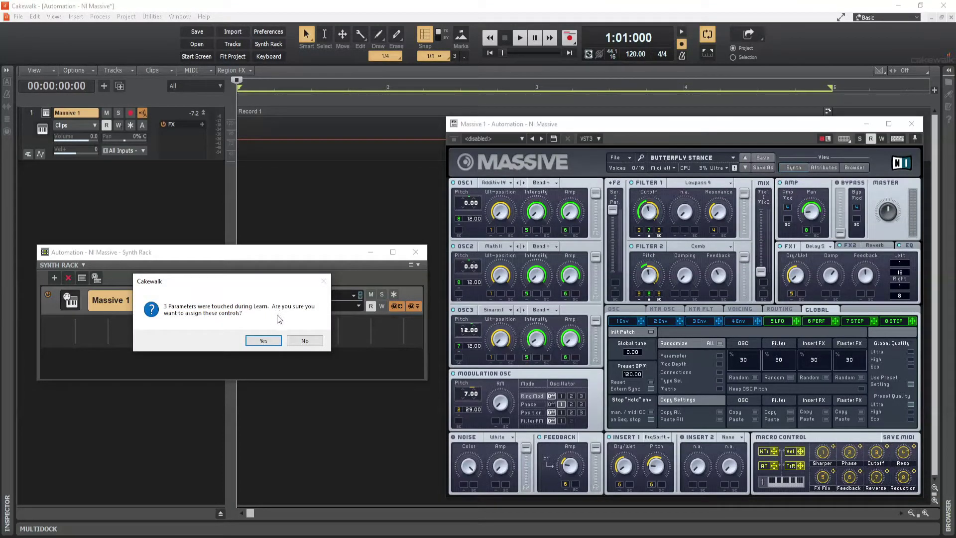
{"action": "left_click", "coordinate": [264, 341]}
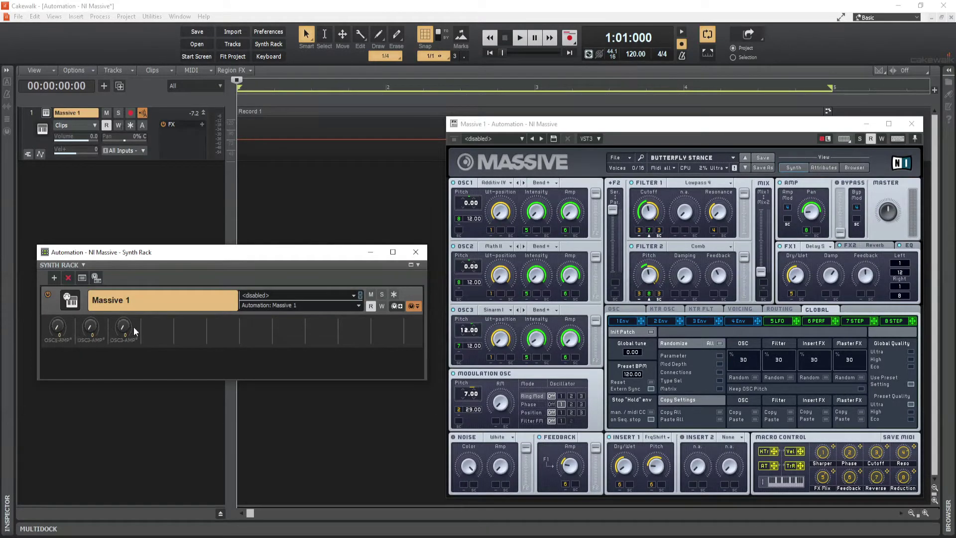
- Create a new control group named 'Knob-1' in the Group Manager
{"action": "right_click", "coordinate": [58, 330]}
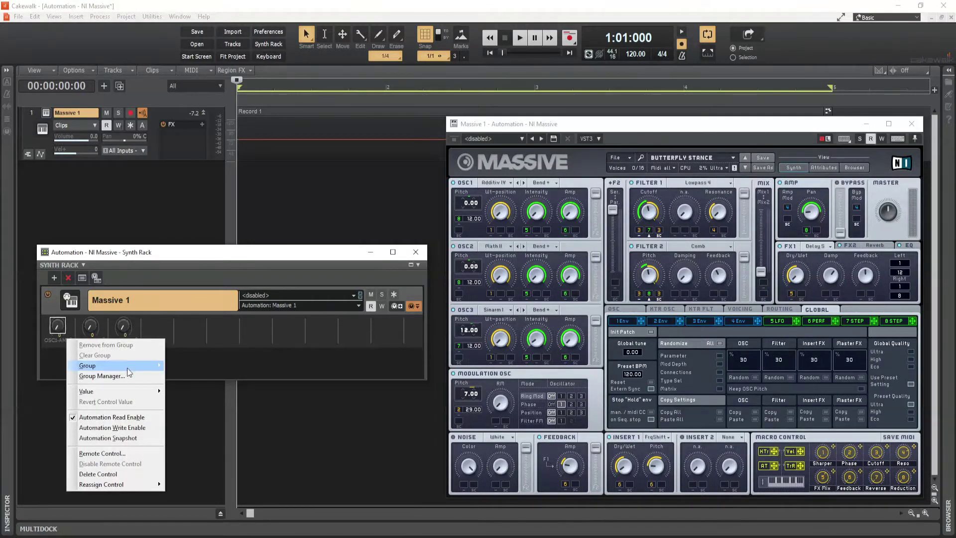
{"action": "left_click", "coordinate": [112, 376]}
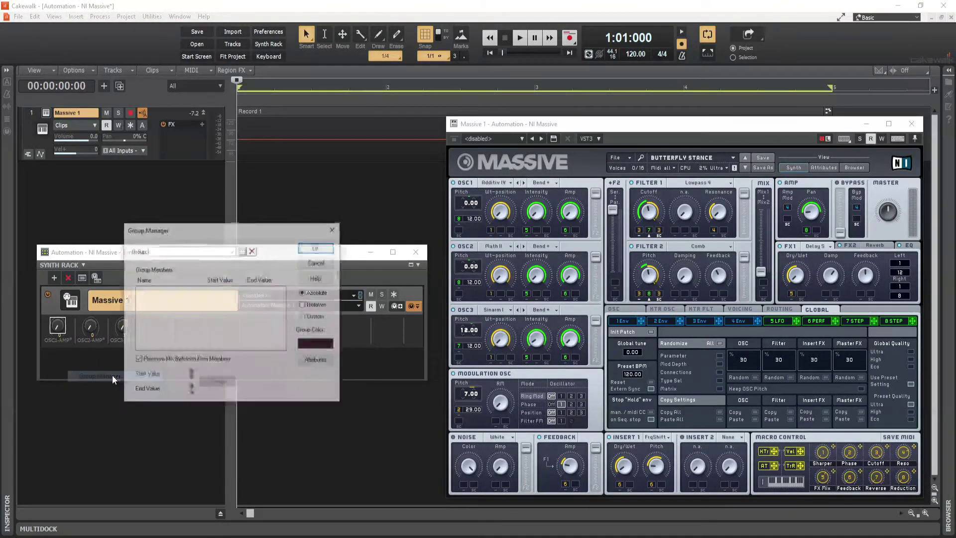
{"action": "left_click", "coordinate": [242, 251]}
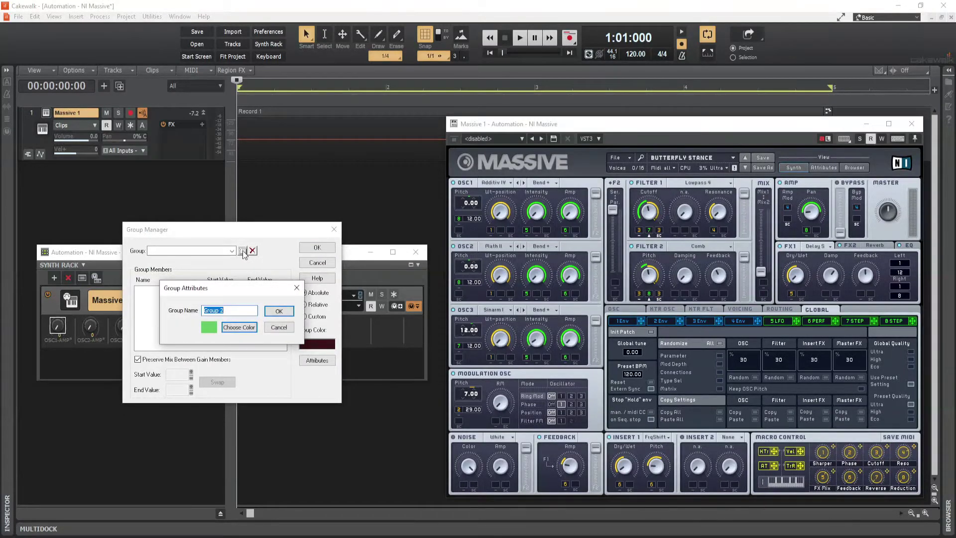
{"action": "type", "text": "Knob-1"}
{"action": "left_click", "coordinate": [288, 310]}
{"action": "left_click", "coordinate": [317, 248]}
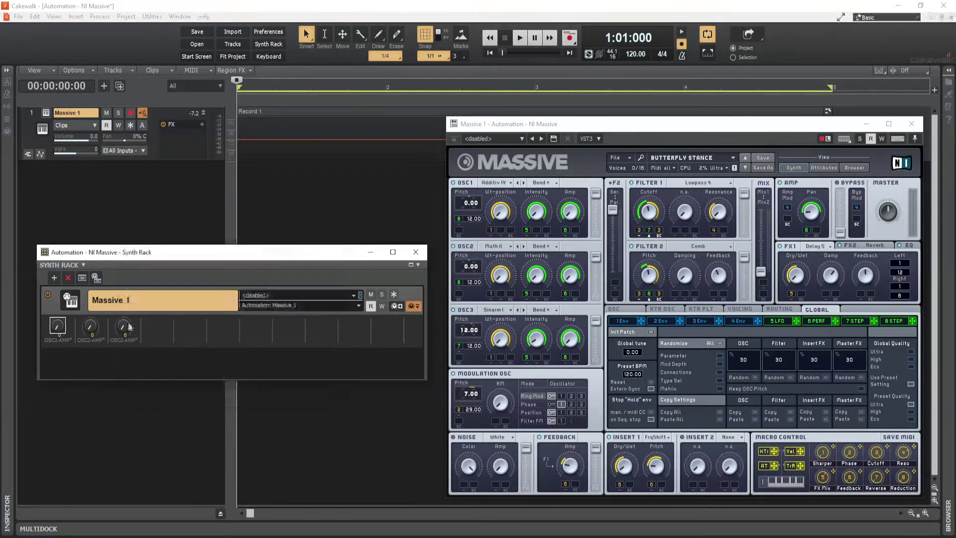
- Add the OSC1-AMP, OSC2-AMP and OSC3-AMP knobs to the Knob-1 group
{"action": "right_click", "coordinate": [57, 328]}
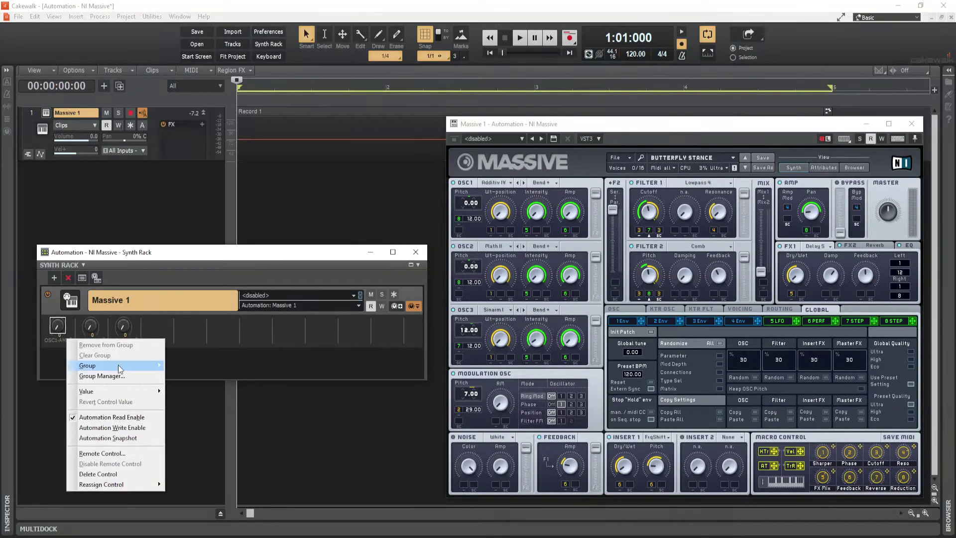
{"action": "mouse_move", "coordinate": [116, 366]}
{"action": "left_click", "coordinate": [193, 381]}
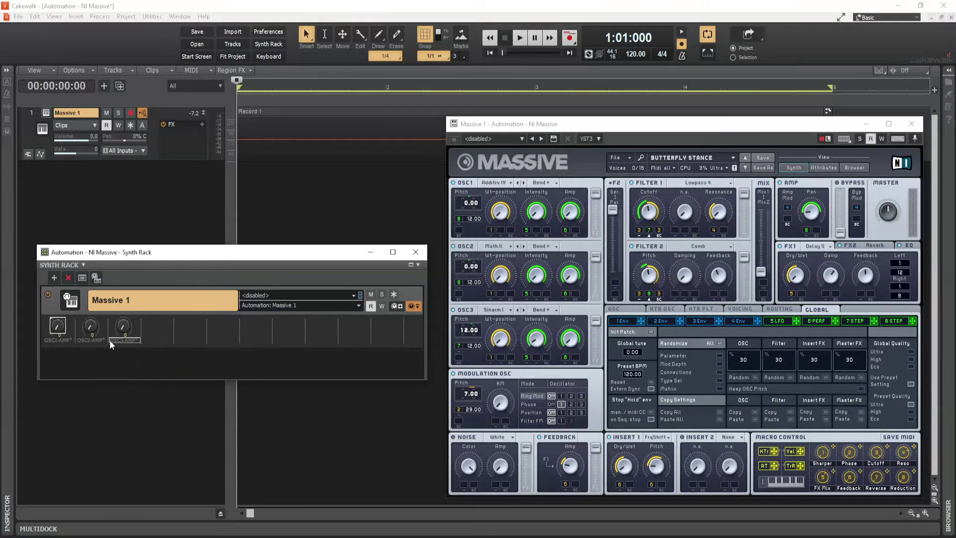
{"action": "right_click", "coordinate": [93, 326]}
{"action": "mouse_move", "coordinate": [160, 366]}
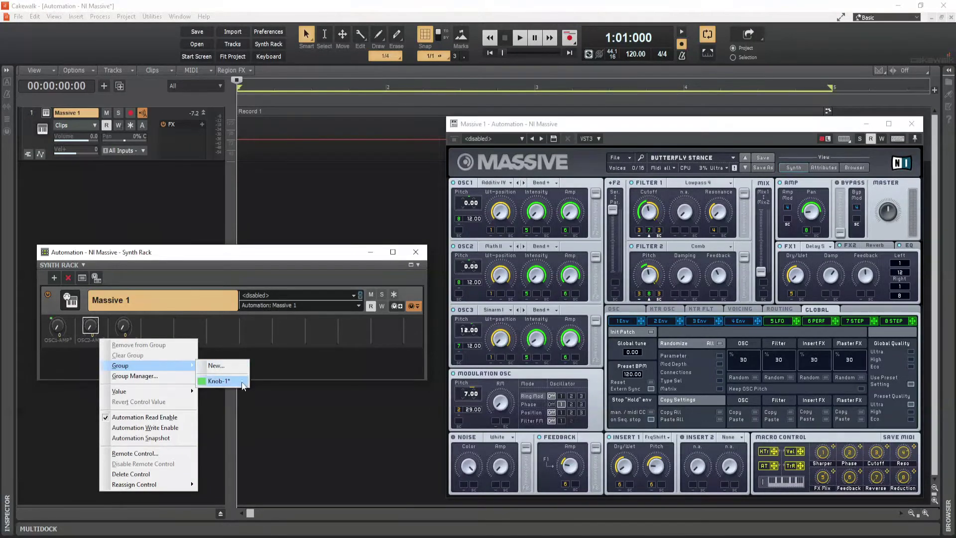
{"action": "left_click", "coordinate": [219, 381]}
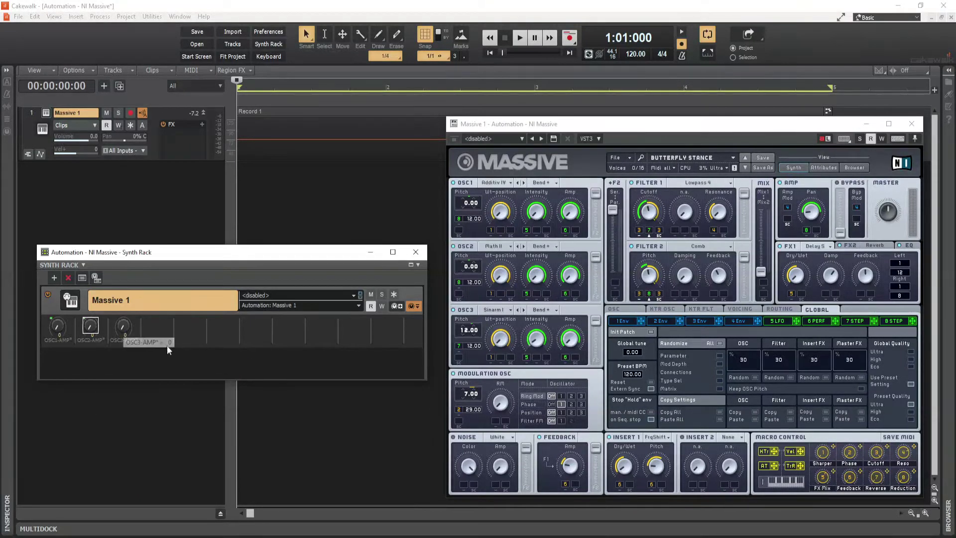
{"action": "right_click", "coordinate": [125, 327]}
{"action": "mouse_move", "coordinate": [204, 366]}
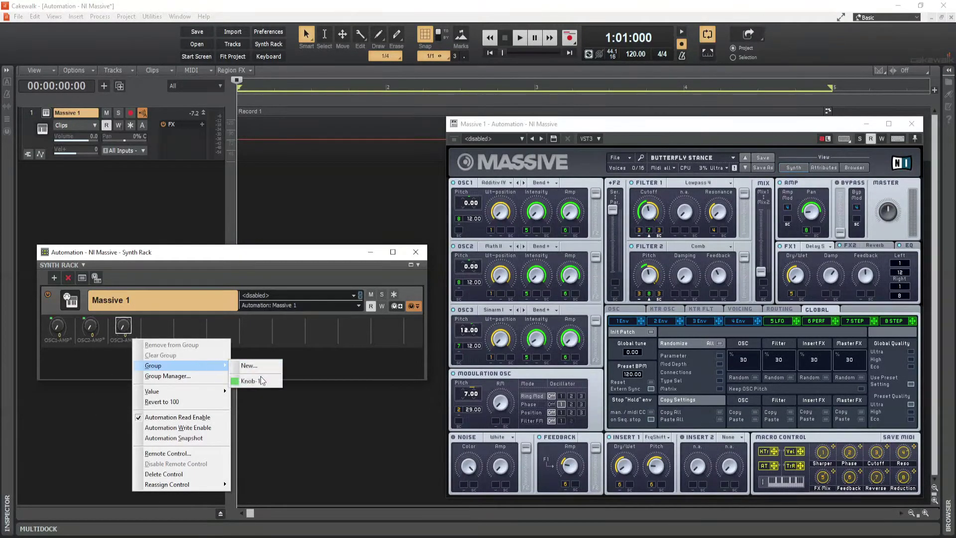
{"action": "left_click", "coordinate": [243, 382]}
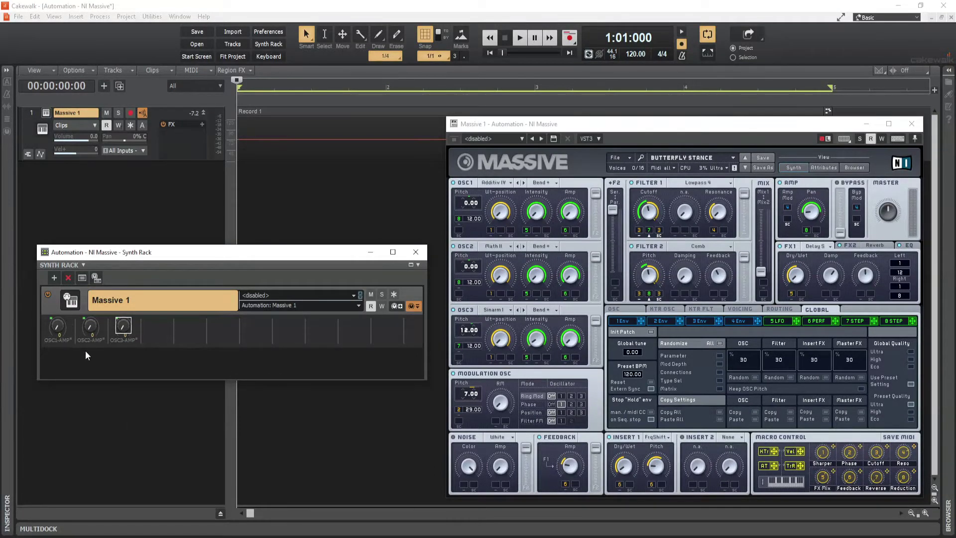
{"action": "left_click", "coordinate": [101, 359]}
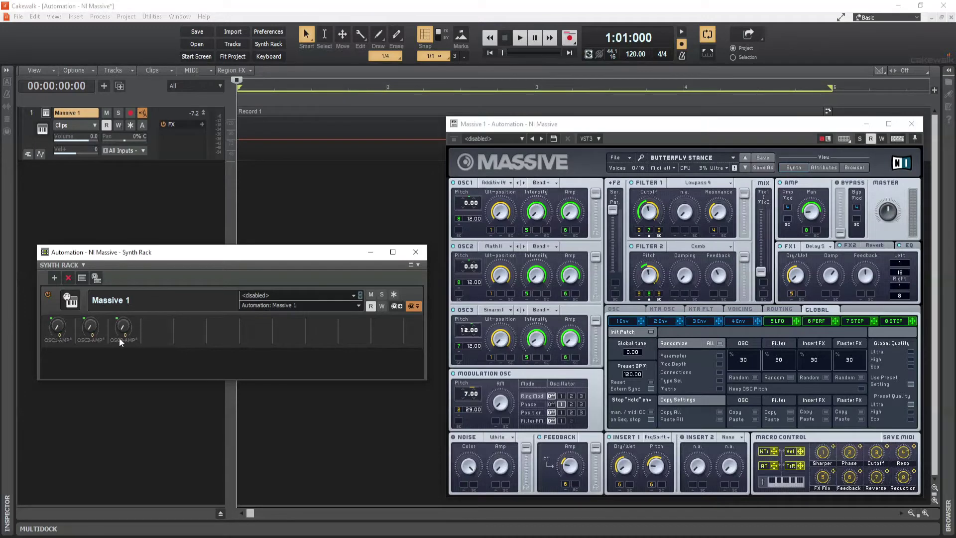
- Learn MIDI Controller 78 on channel 1 as remote control for the OSC1-AMP knob
{"action": "right_click", "coordinate": [58, 330]}
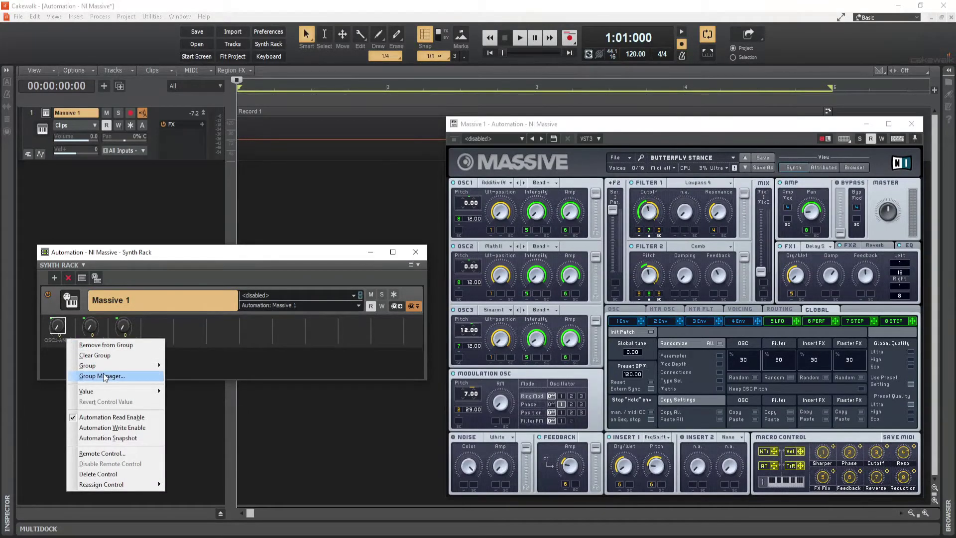
{"action": "left_click", "coordinate": [103, 454]}
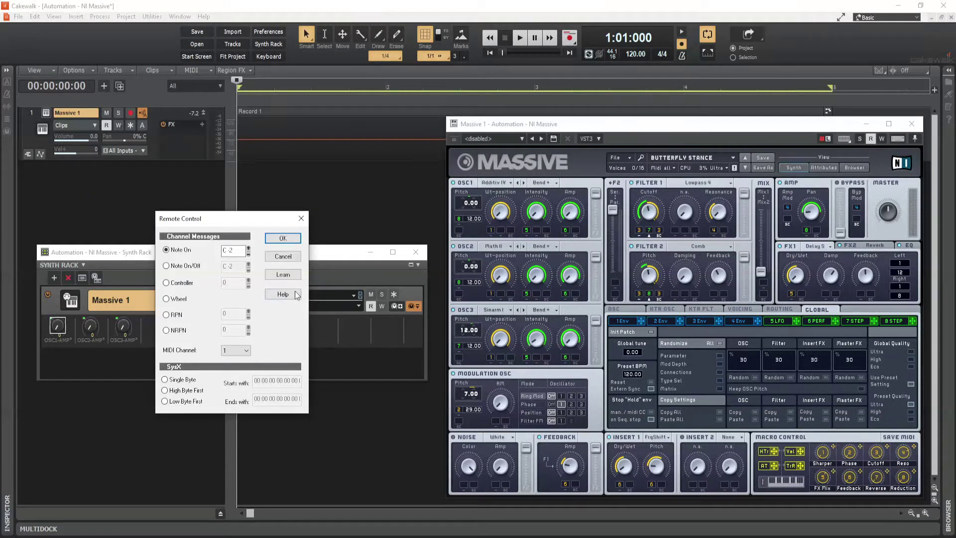
{"action": "left_click", "coordinate": [283, 277]}
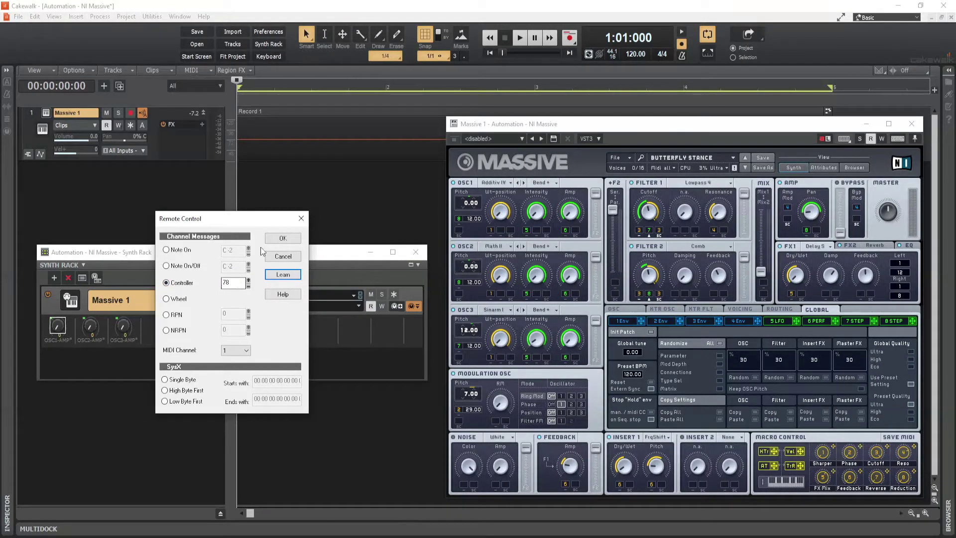
{"action": "left_click", "coordinate": [282, 238]}
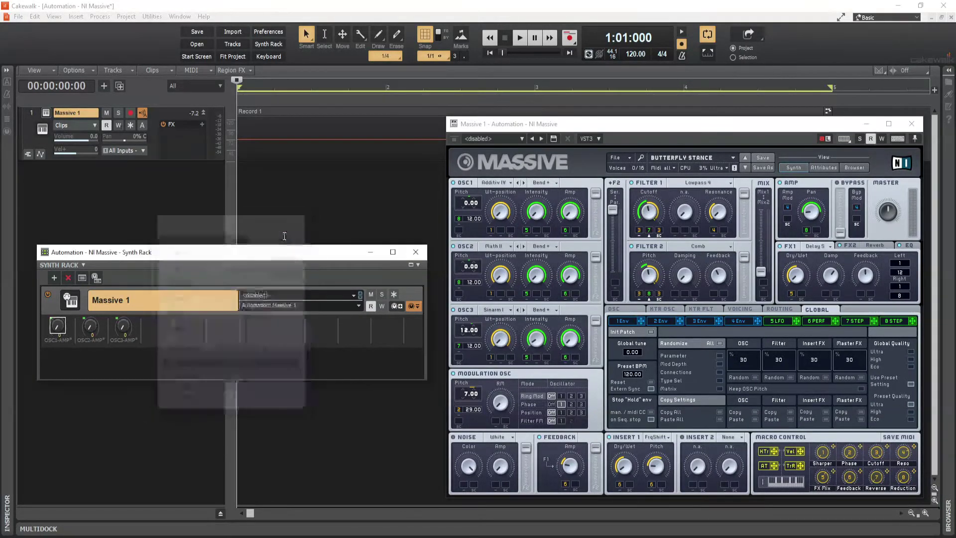
{"action": "left_click", "coordinate": [81, 354]}
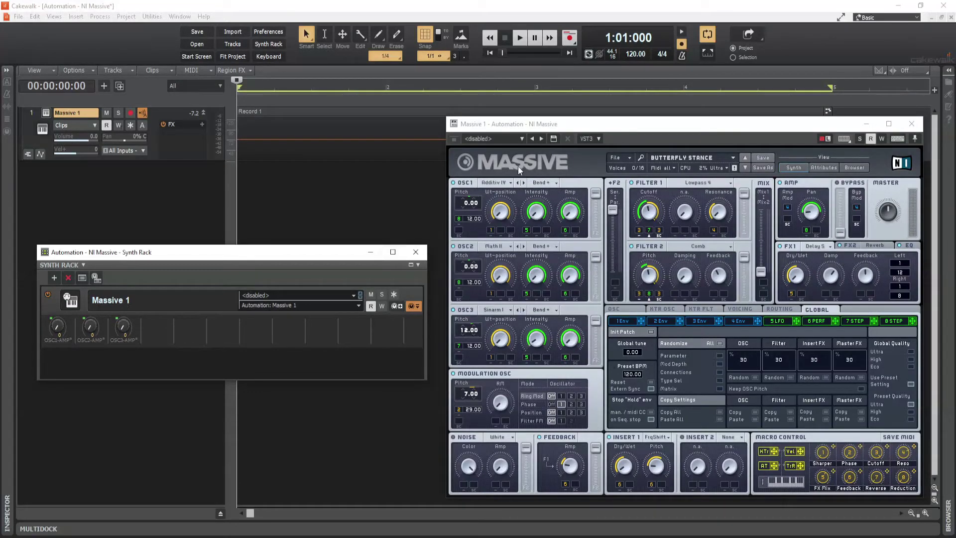
- Close Massive and the Synth Rack, then add automation lane A1 for OSC1-AMP
{"action": "left_click", "coordinate": [913, 124]}
{"action": "left_click", "coordinate": [416, 253]}
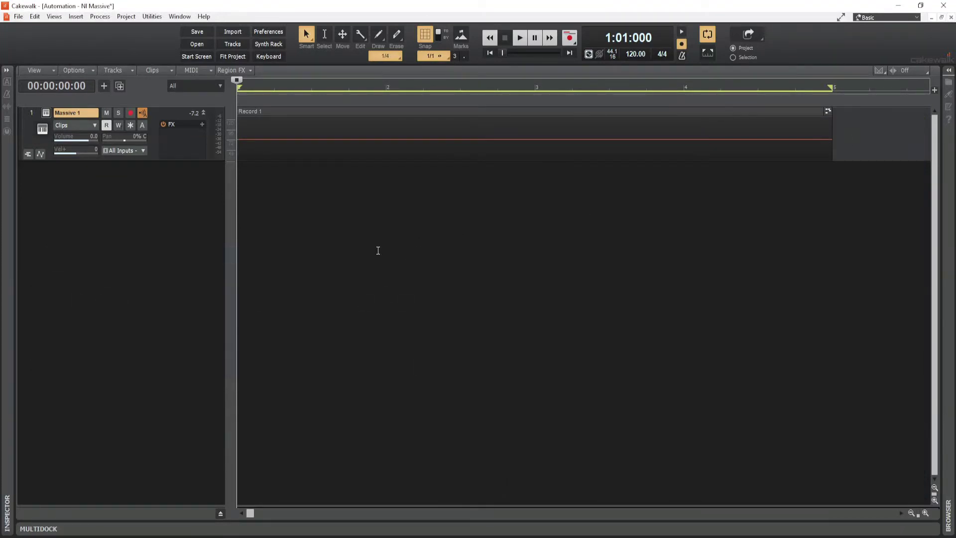
{"action": "left_click", "coordinate": [40, 154]}
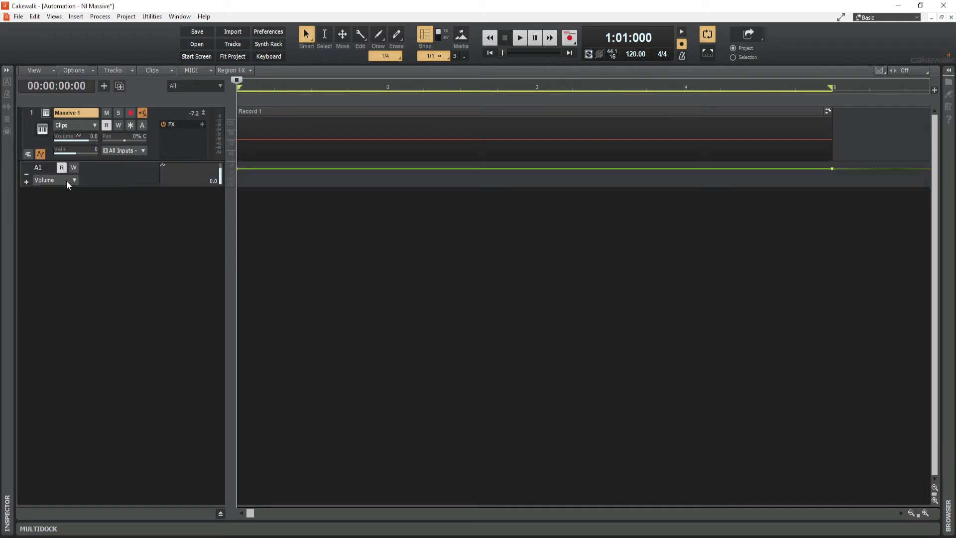
{"action": "left_click", "coordinate": [73, 180]}
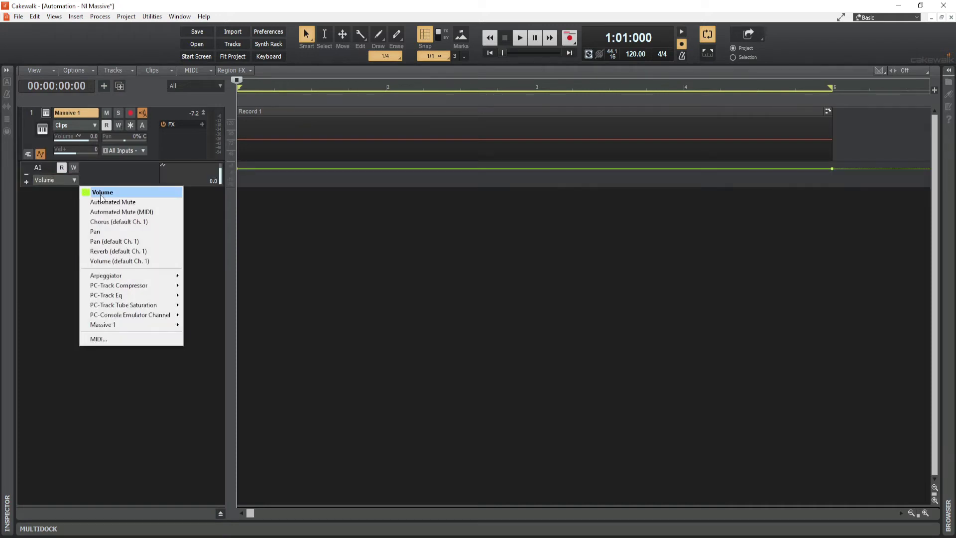
{"action": "mouse_move", "coordinate": [115, 325]}
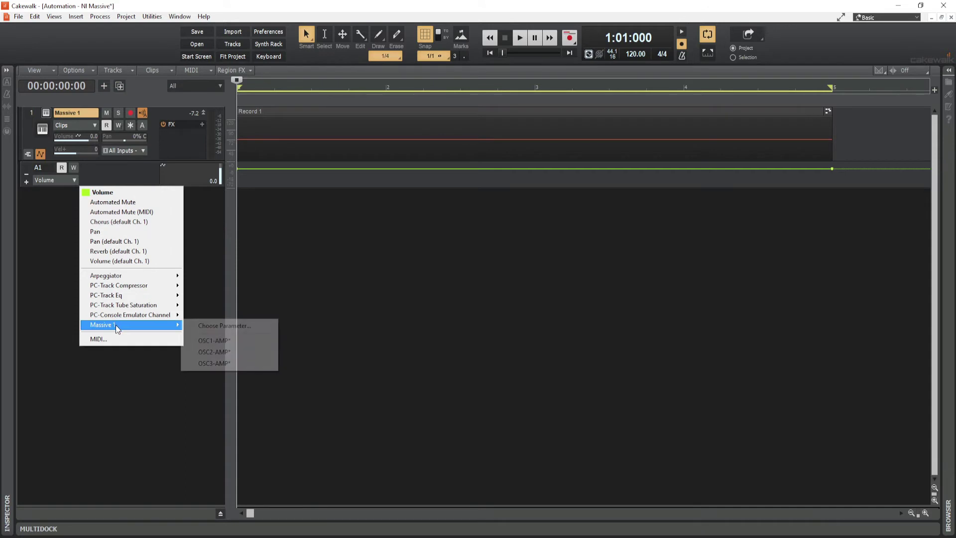
{"action": "left_click", "coordinate": [217, 342]}
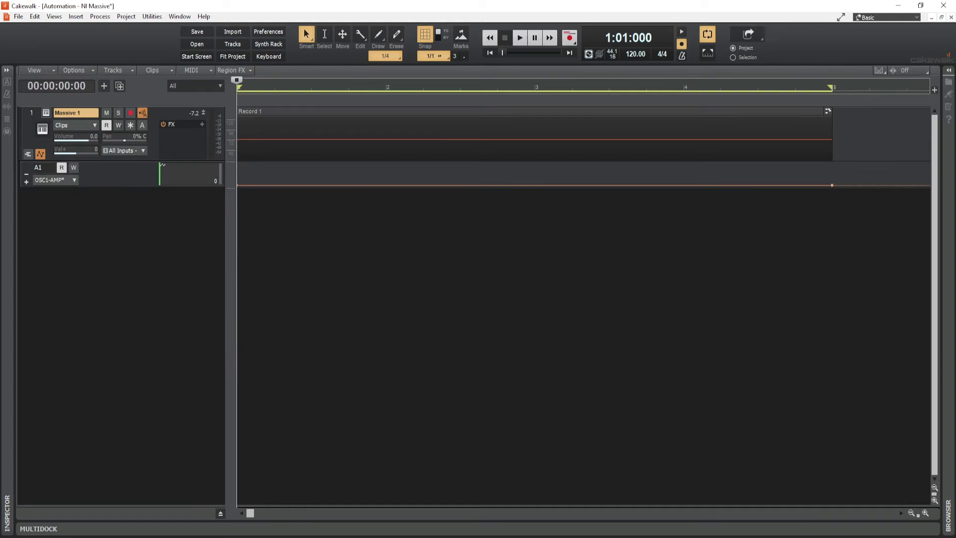
- Add automation lanes A2 and A3 assigned to Massive 1's OSC2-AMP and OSC3-AMP
{"action": "left_click", "coordinate": [27, 182]}
{"action": "left_click", "coordinate": [74, 206]}
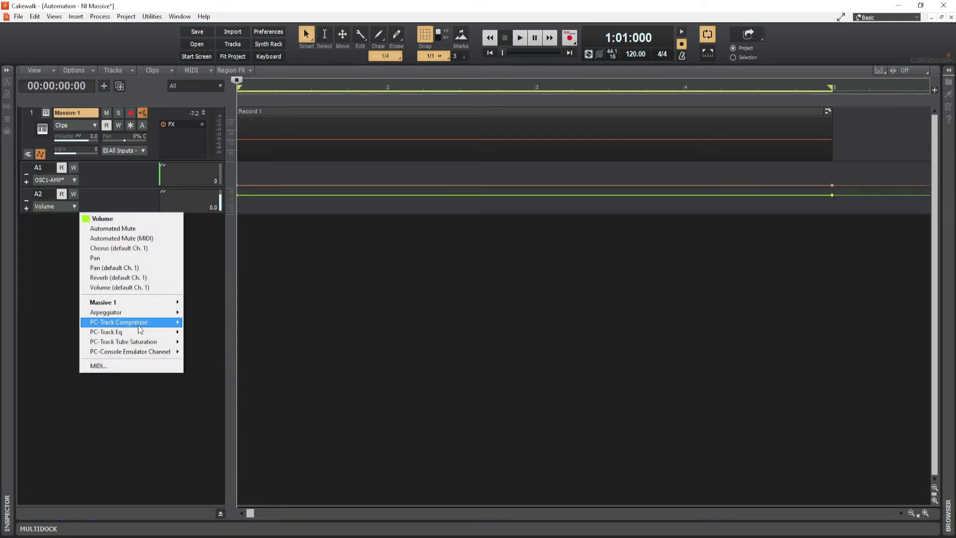
{"action": "mouse_move", "coordinate": [142, 303]}
{"action": "left_click", "coordinate": [219, 327]}
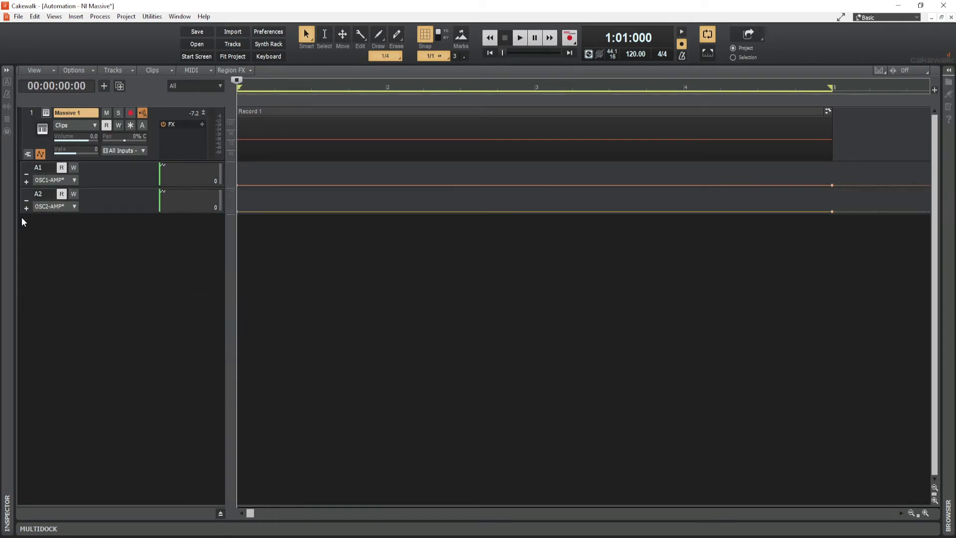
{"action": "left_click", "coordinate": [26, 208]}
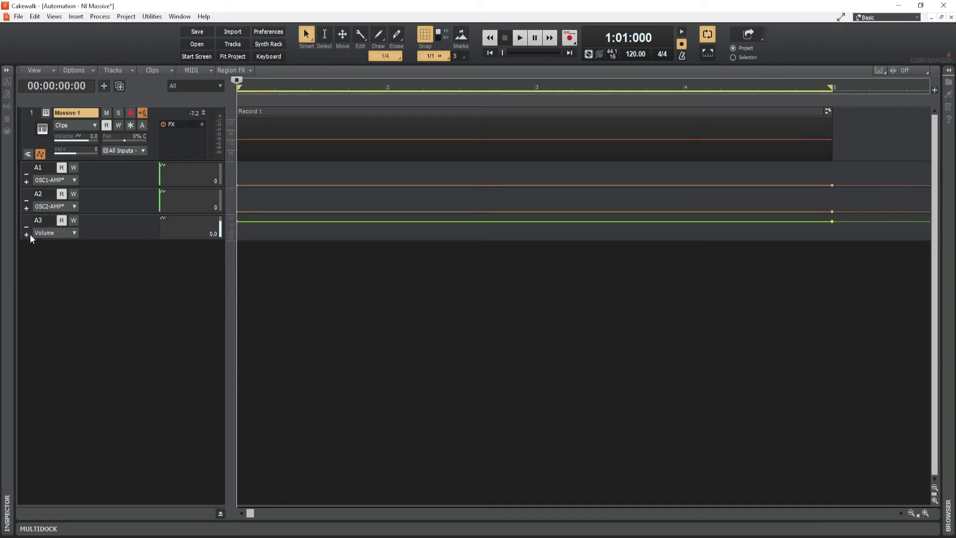
{"action": "left_click", "coordinate": [74, 233]}
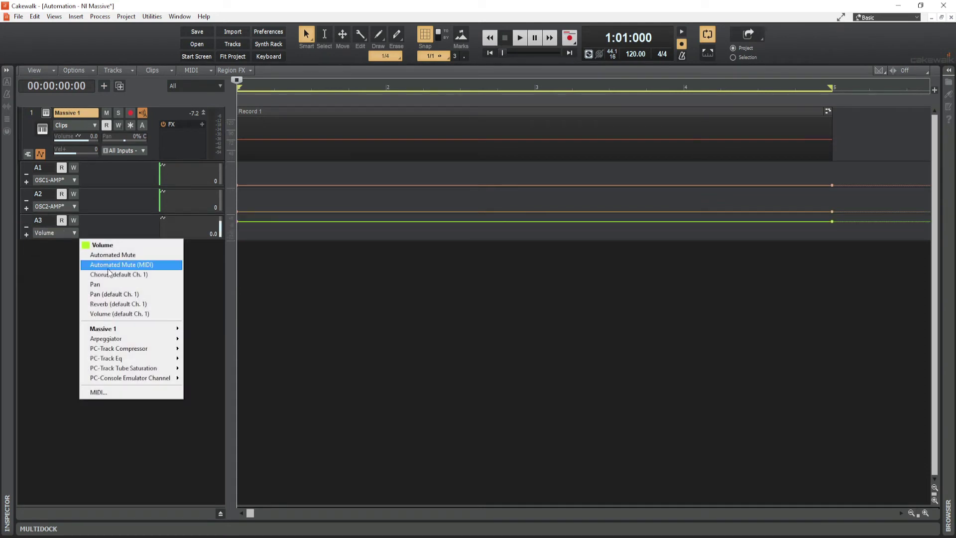
{"action": "mouse_move", "coordinate": [151, 328]}
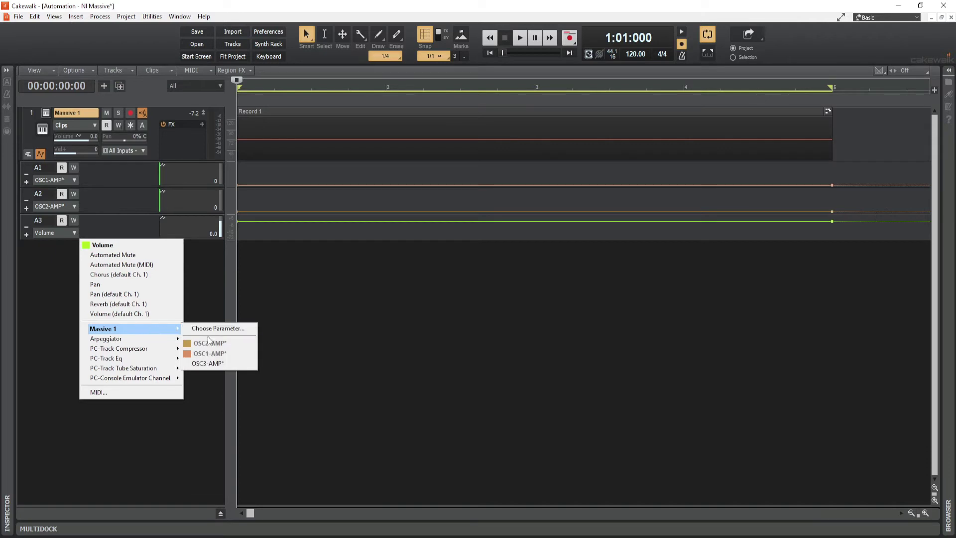
{"action": "left_click", "coordinate": [214, 363]}
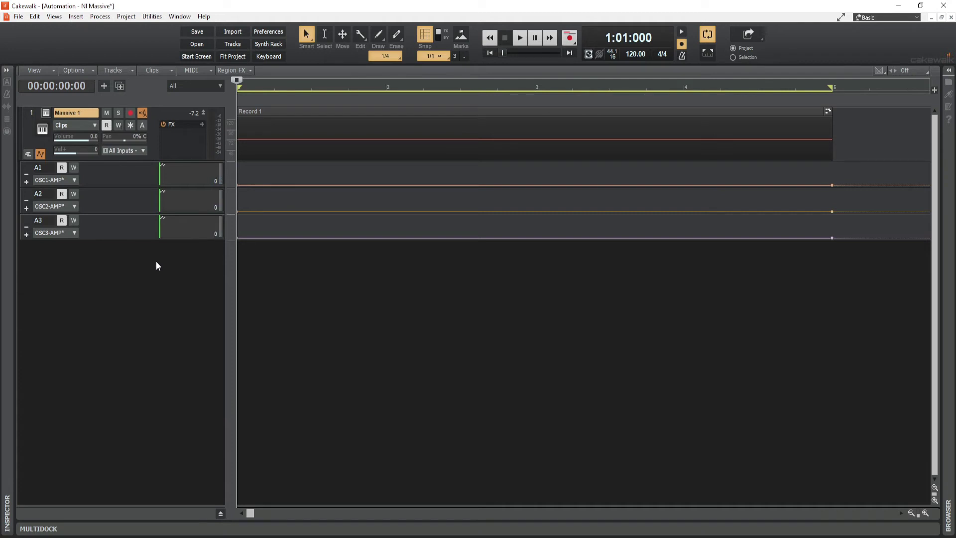
- Switch the Knob-1 group to Custom ranges and invert OSC2-AMP to Start 127, End 0
{"action": "right_click", "coordinate": [219, 175]}
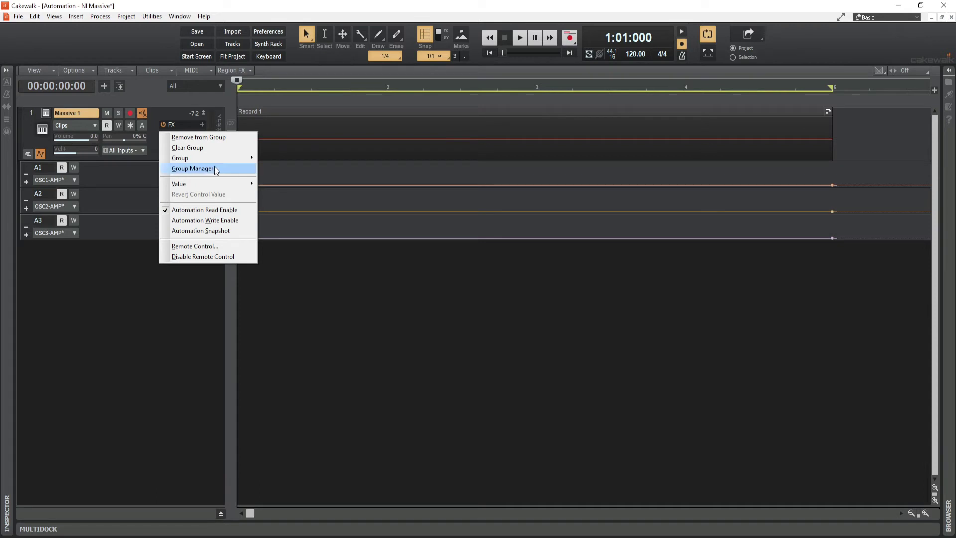
{"action": "left_click", "coordinate": [213, 169]}
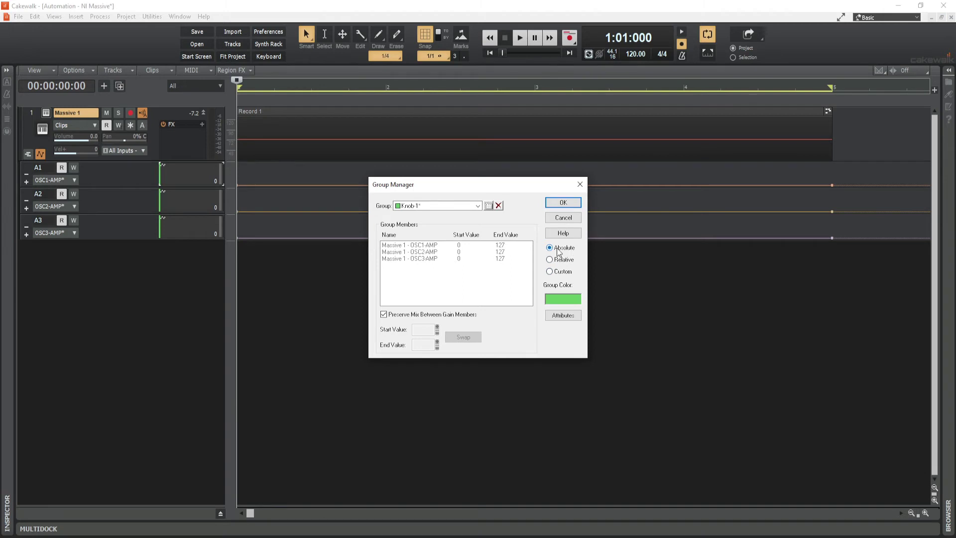
{"action": "left_click", "coordinate": [549, 272]}
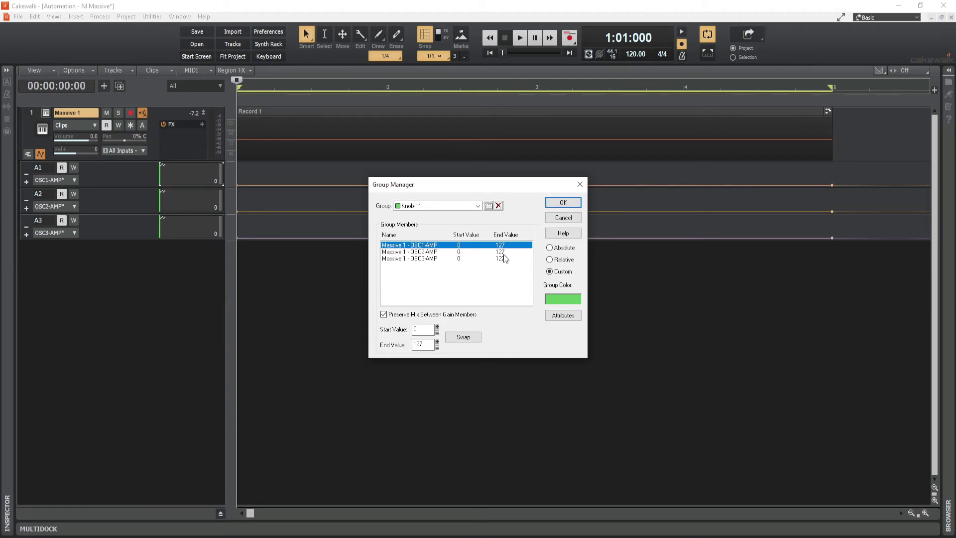
{"action": "left_click", "coordinate": [420, 252]}
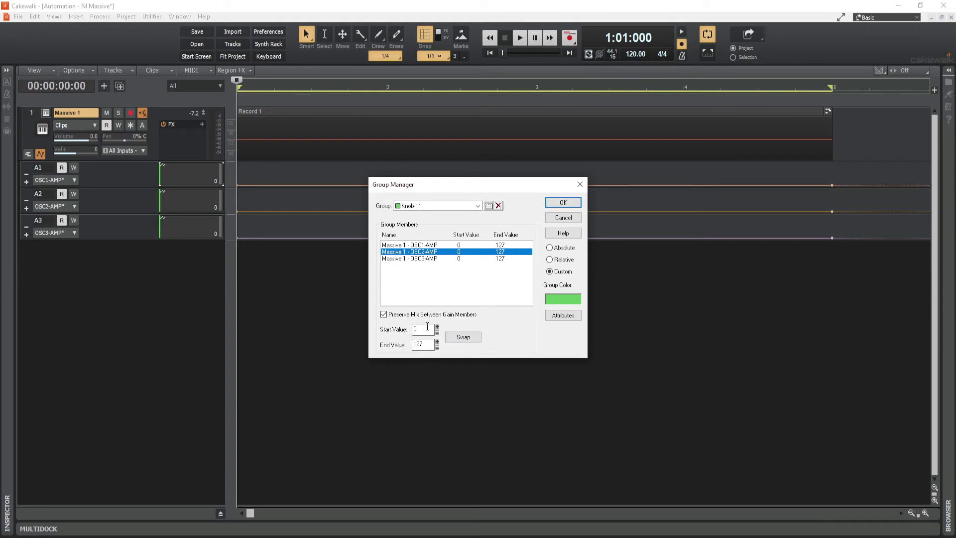
{"action": "left_click", "coordinate": [425, 345]}
{"action": "double_click", "coordinate": [423, 329]}
{"action": "type", "text": "127"}
{"action": "double_click", "coordinate": [421, 344]}
{"action": "type", "text": "0"}
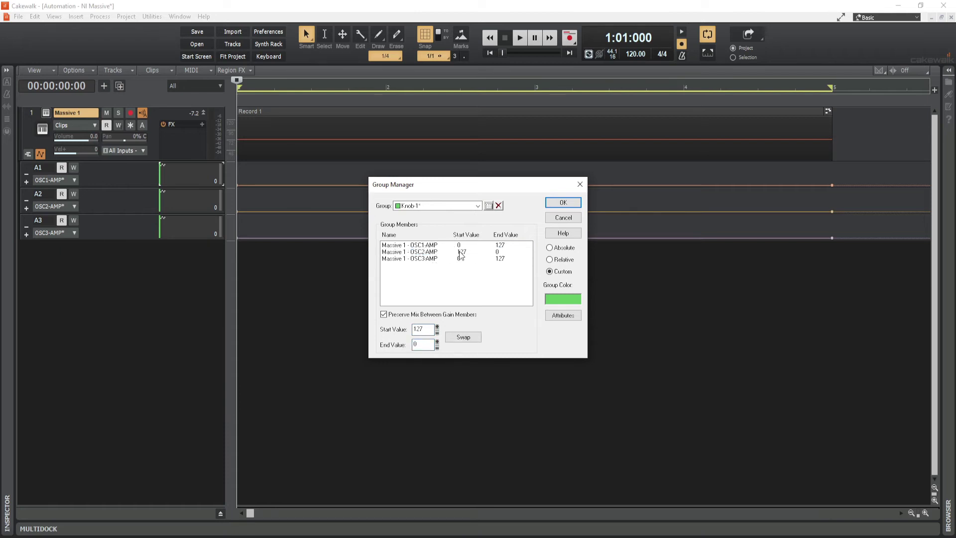
{"action": "left_click", "coordinate": [479, 257]}
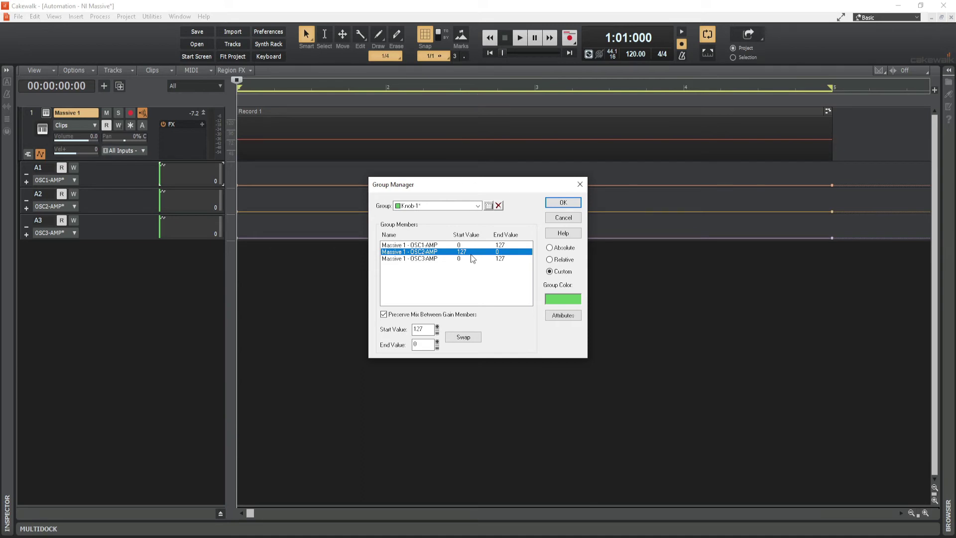
{"action": "left_click", "coordinate": [563, 202]}
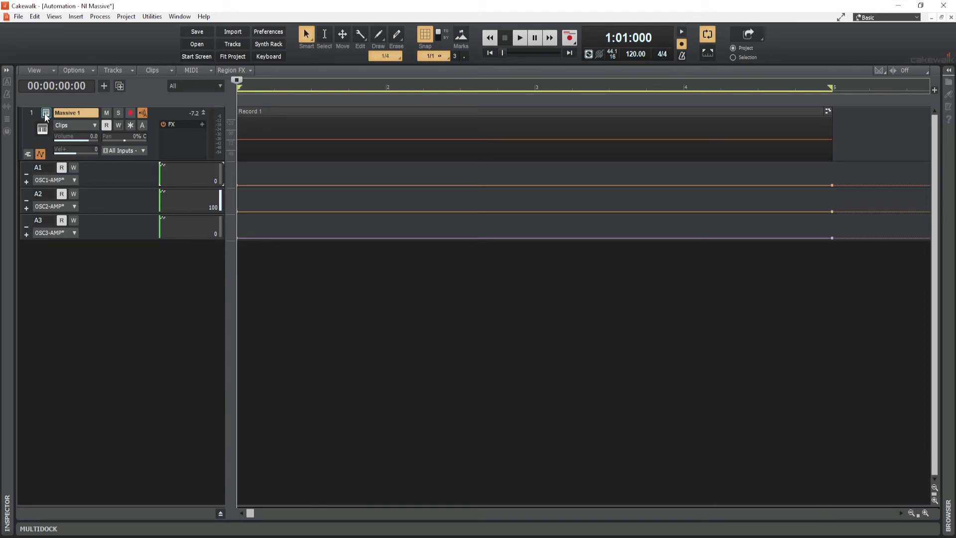
{"action": "left_click", "coordinate": [52, 17]}
{"action": "left_click", "coordinate": [89, 128]}
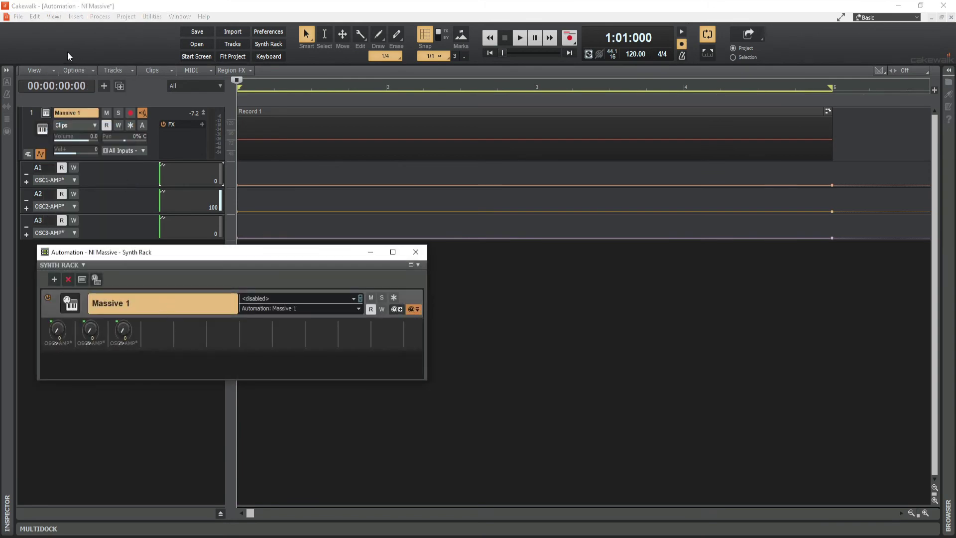
{"action": "left_click", "coordinate": [49, 113]}
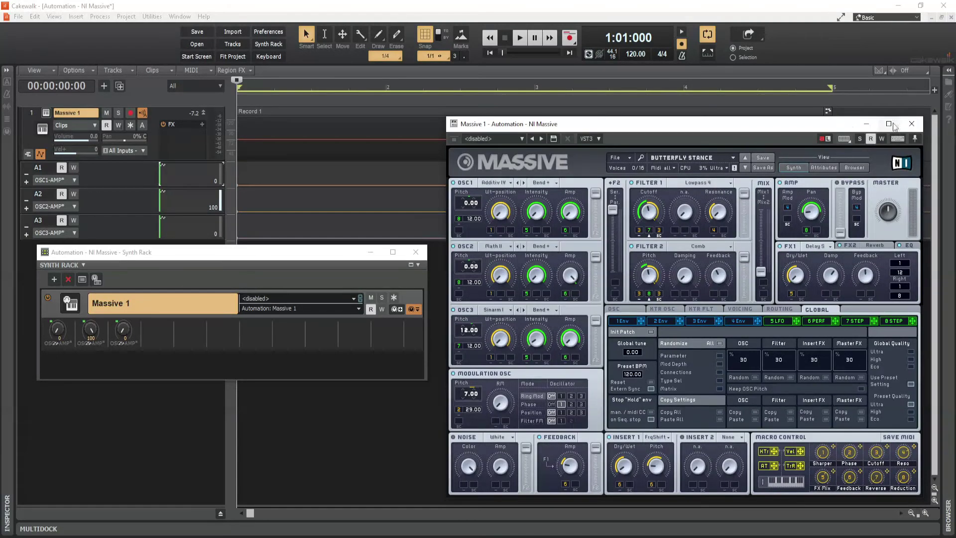
{"action": "left_click", "coordinate": [911, 131]}
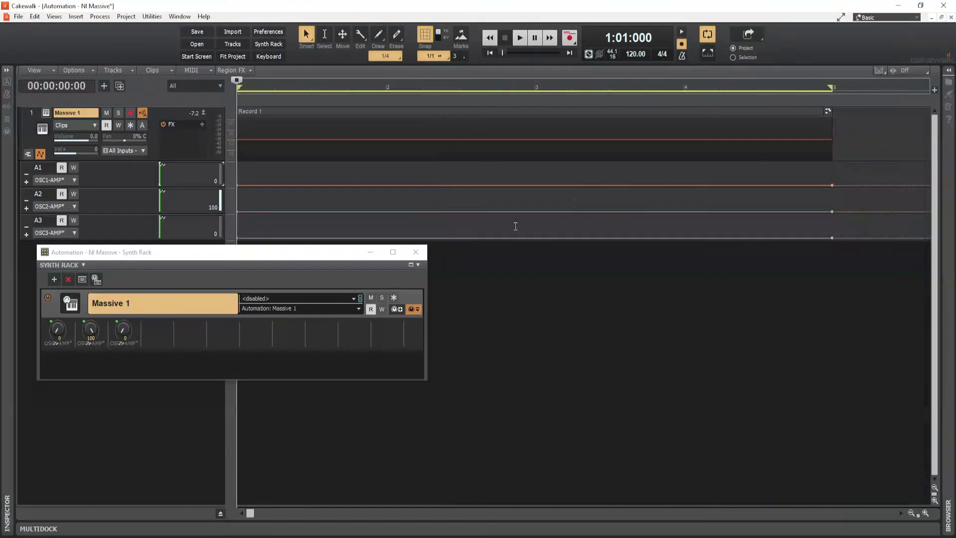
{"action": "left_click", "coordinate": [416, 252]}
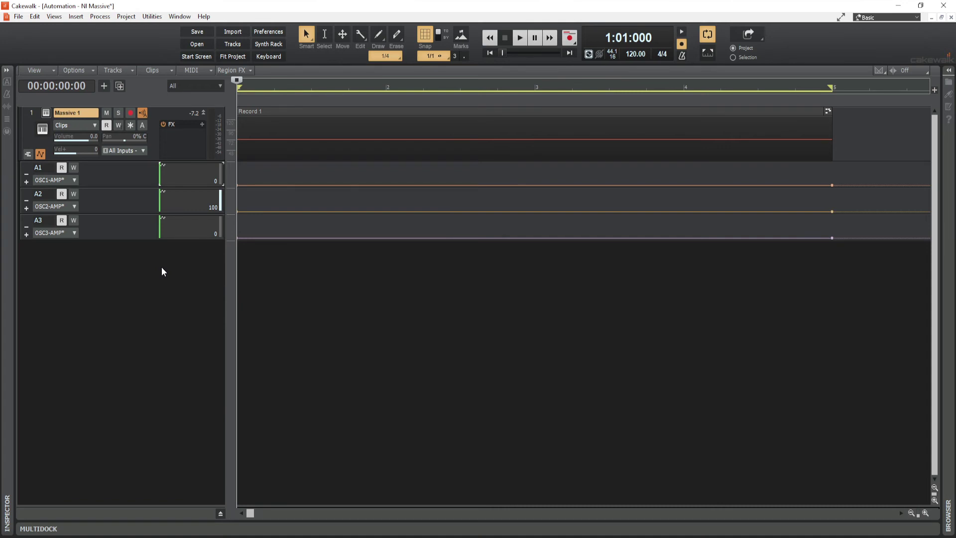
- Arm writing on lanes A1–A3, record the grouped knob during playback, then disarm A3 and A2
{"action": "left_click", "coordinate": [74, 169]}
{"action": "left_click", "coordinate": [74, 194]}
{"action": "left_click", "coordinate": [74, 221]}
{"action": "key", "text": "space"}
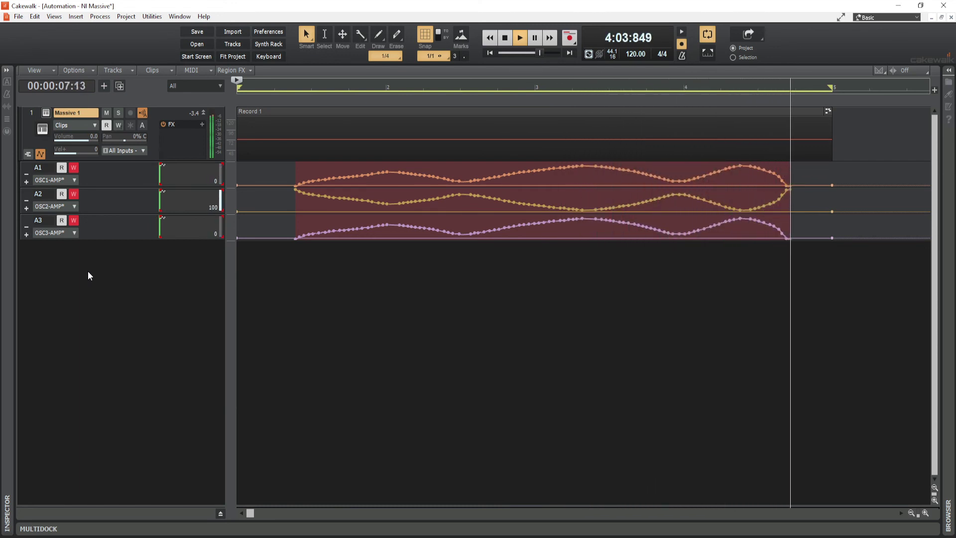
{"action": "key", "text": "space"}
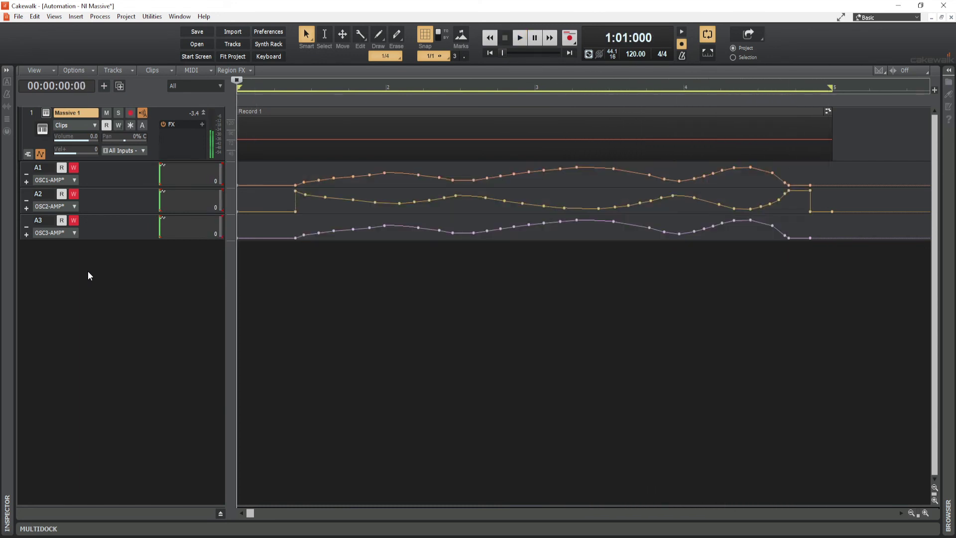
{"action": "left_click", "coordinate": [74, 220]}
{"action": "left_click", "coordinate": [74, 194]}
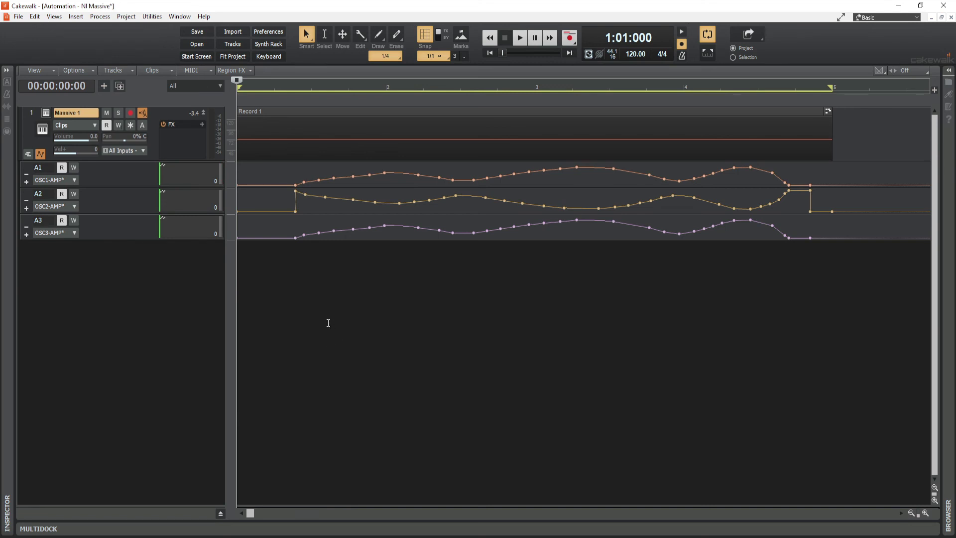